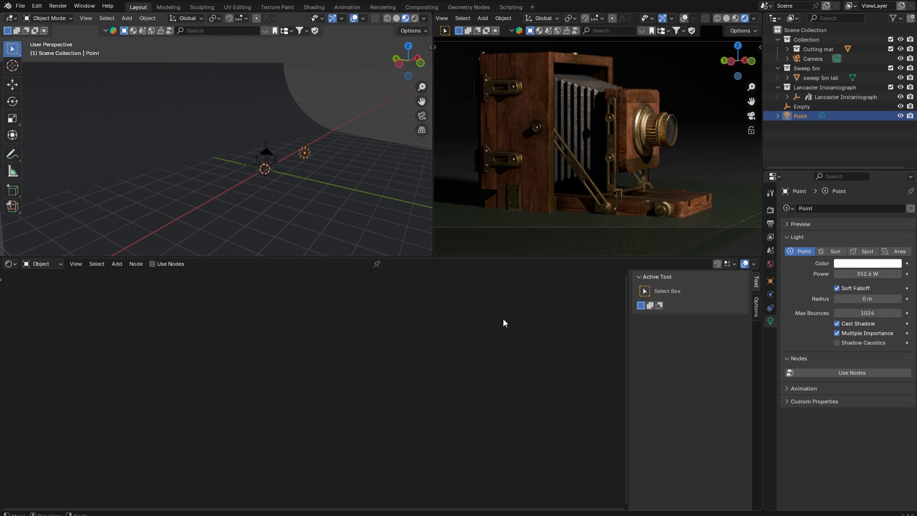
Change the Shader Editor area to the Asset Browser and show the ILK Lite asset library.
{"action": "left_click", "coordinate": [16, 264]}
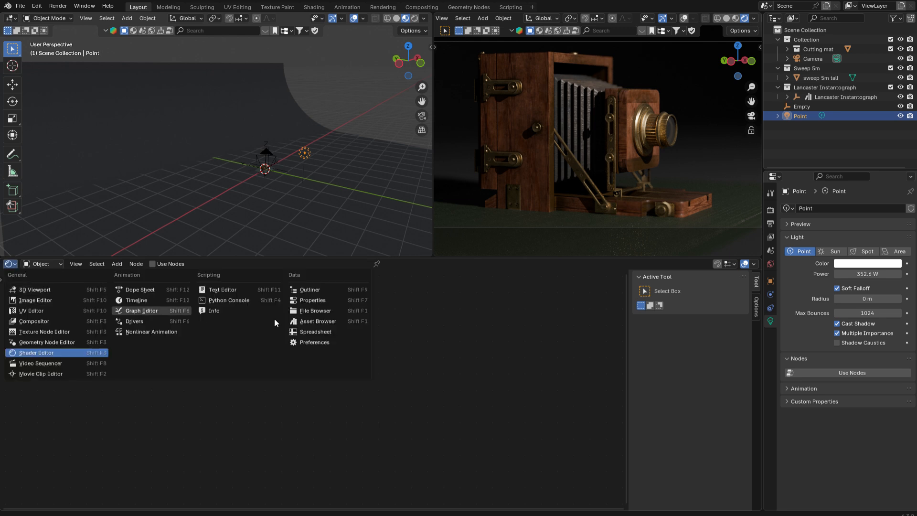
{"action": "left_click", "coordinate": [308, 320]}
{"action": "left_click", "coordinate": [60, 280]}
{"action": "left_click", "coordinate": [60, 280]}
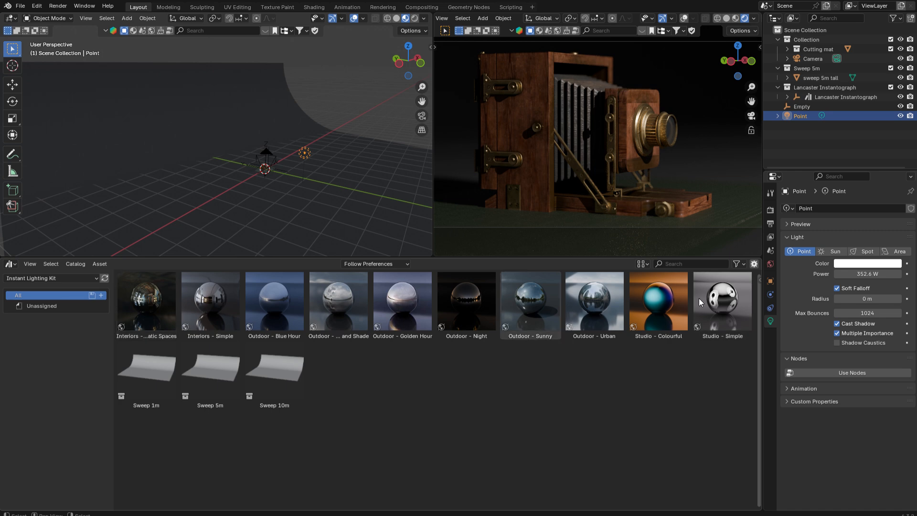
{"action": "left_click", "coordinate": [64, 275]}
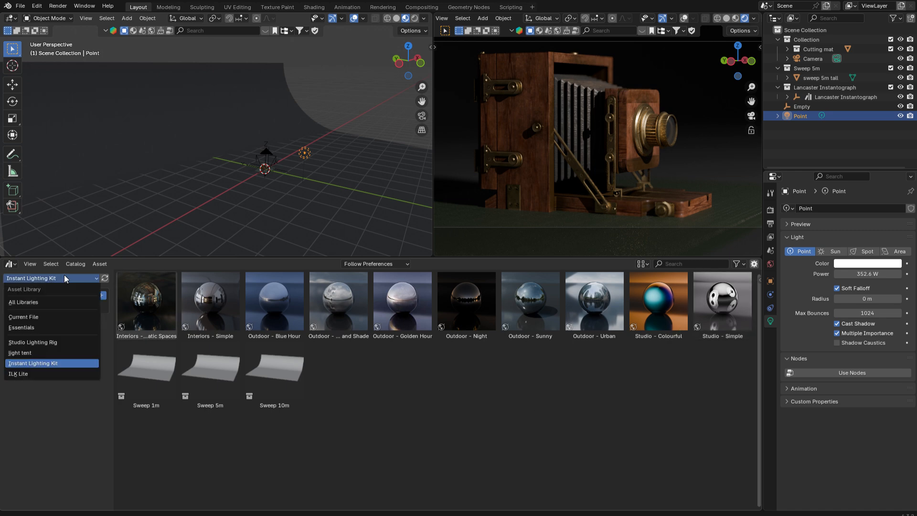
{"action": "left_click", "coordinate": [32, 371]}
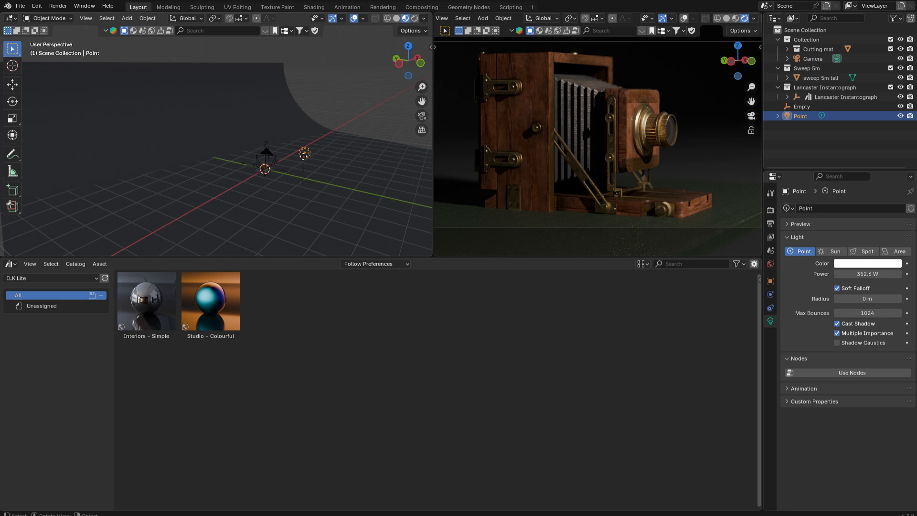
Delete the point light and add the Interiors - Simple lighting asset to the scene.
{"action": "key", "text": "x"}
{"action": "left_click", "coordinate": [289, 156]}
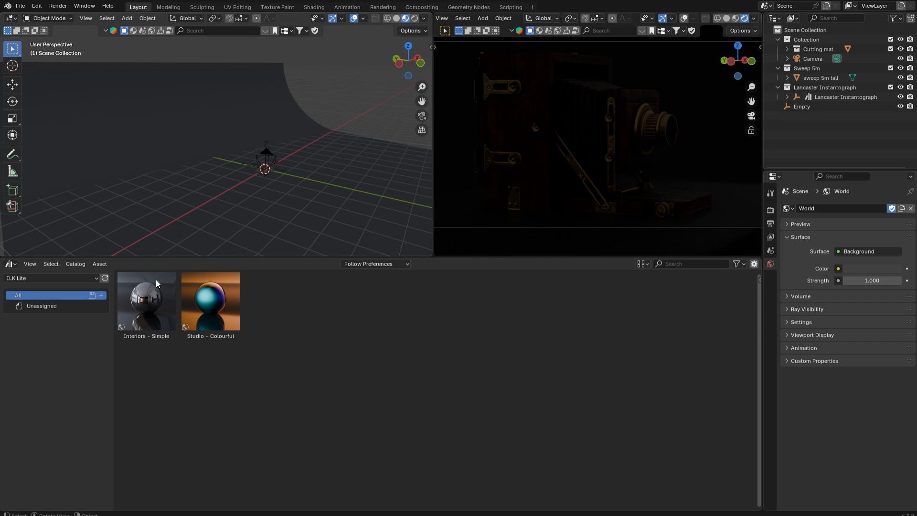
{"action": "left_click_drag", "start_coordinate": [152, 305], "coordinate": [352, 135]}
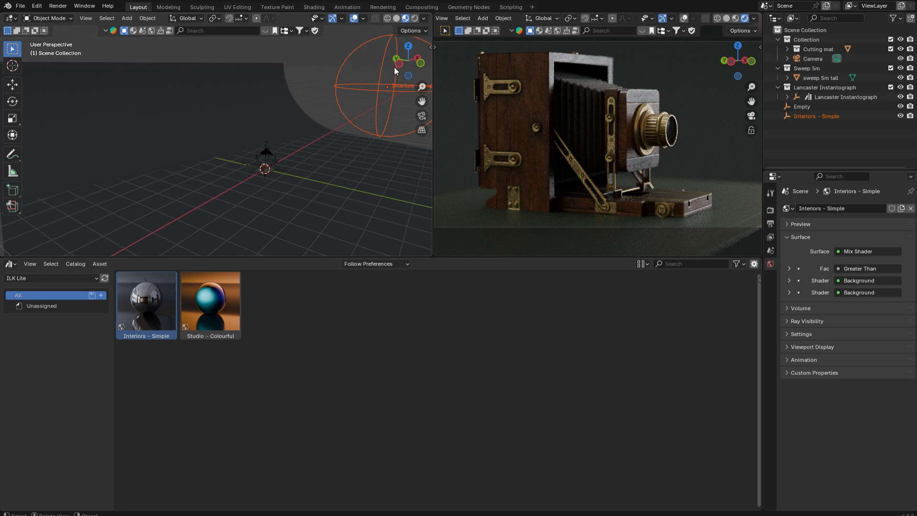
Select the Interiors - Simple empty and set its environment number to 4 and Environment Rotation to 329 in its custom properties.
{"action": "left_click", "coordinate": [380, 85]}
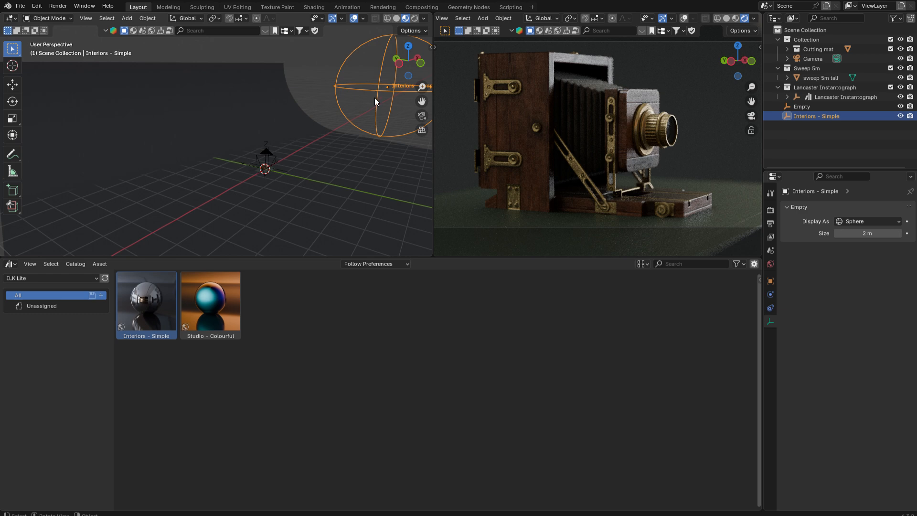
{"action": "left_click", "coordinate": [771, 280]}
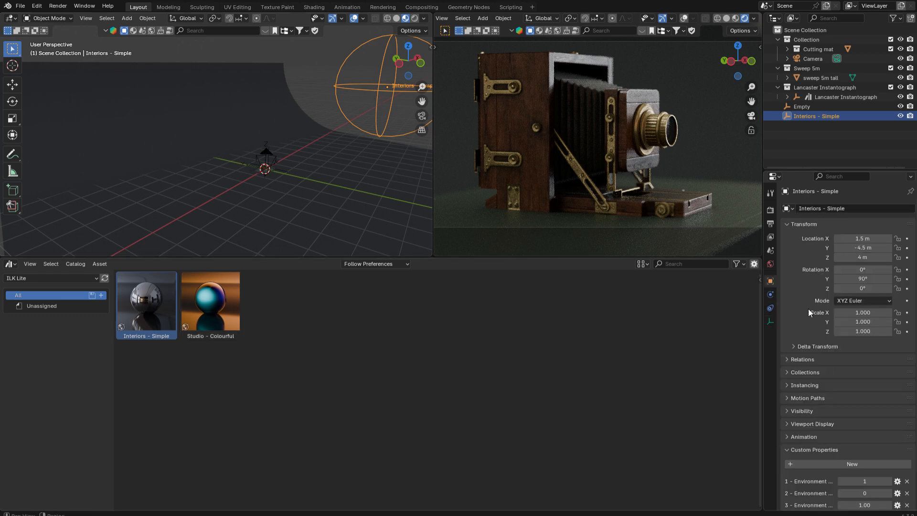
{"action": "scroll", "coordinate": [807, 318], "scroll_direction": "down", "scroll_amount": 2}
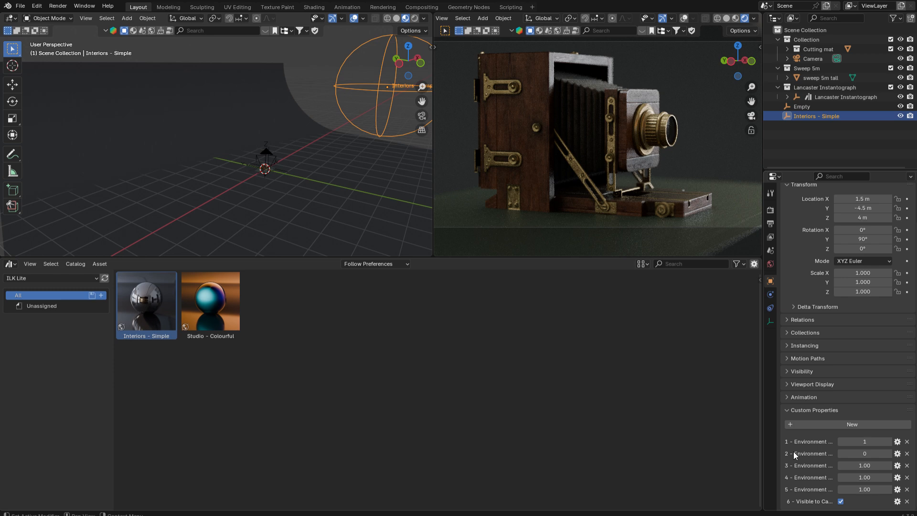
{"action": "left_click", "coordinate": [889, 441]}
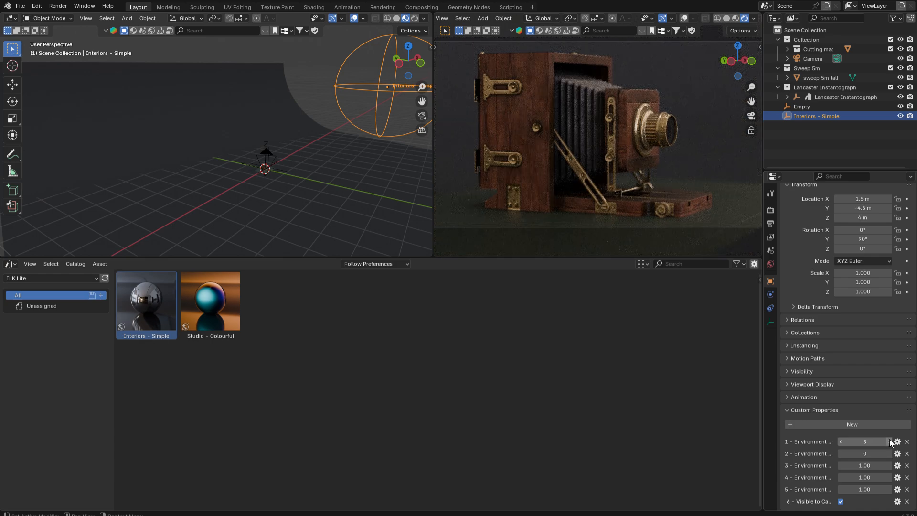
{"action": "left_click", "coordinate": [889, 441]}
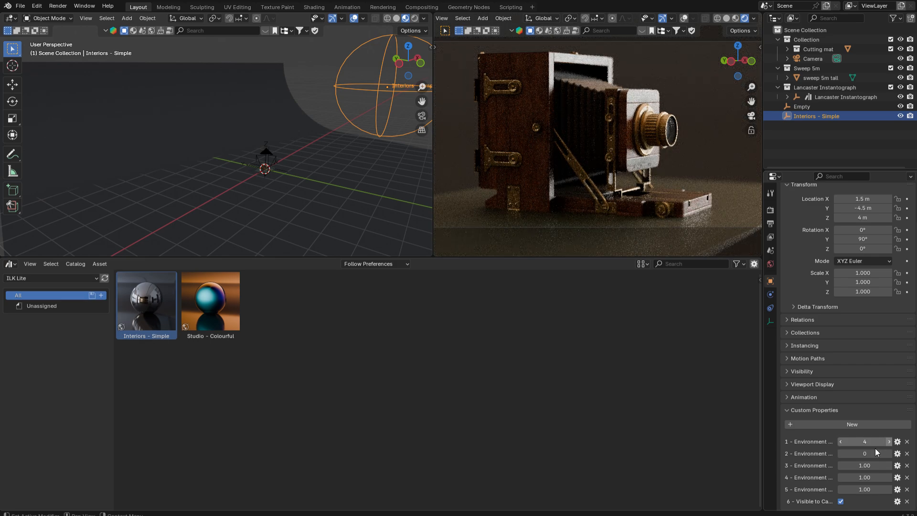
{"action": "left_click_drag", "start_coordinate": [872, 454], "coordinate": [914, 454]}
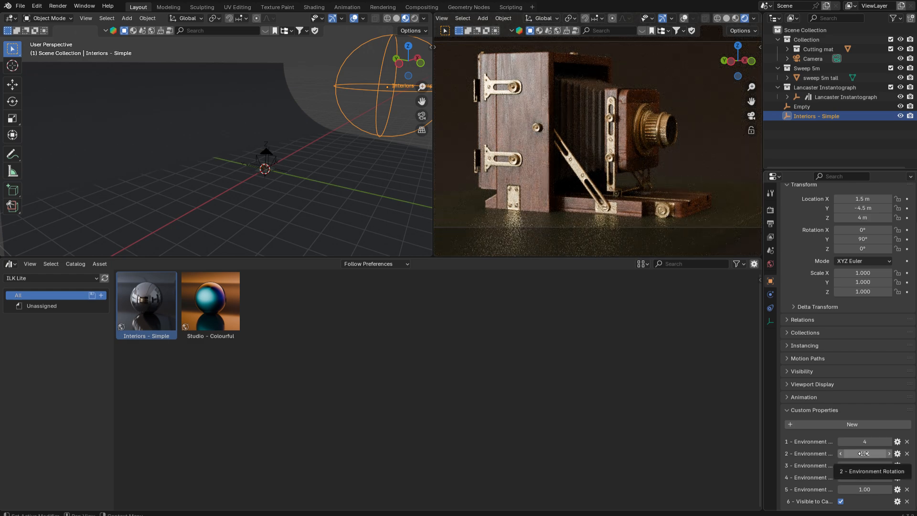
{"action": "left_click_drag", "start_coordinate": [863, 453], "coordinate": [910, 453]}
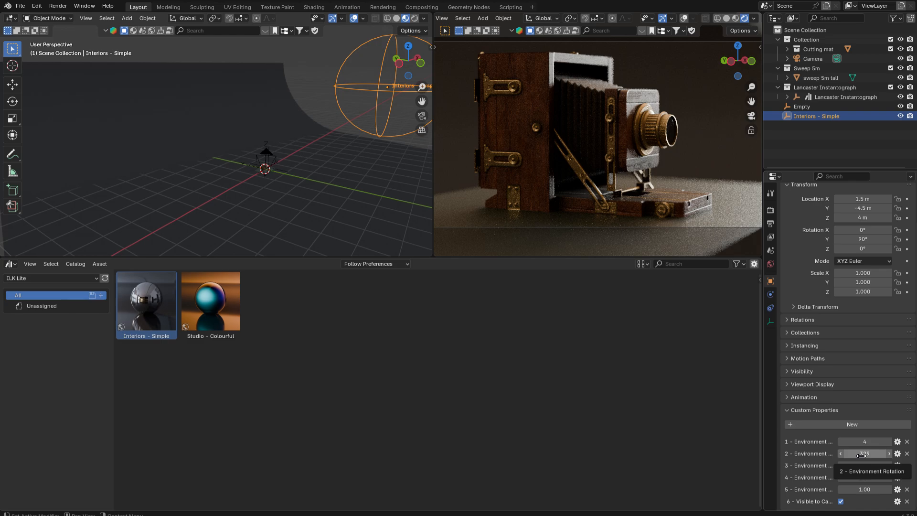
Try further environments up to number 11 on the Interiors - Simple empty, with the Environment Rotation at 116.
{"action": "left_click", "coordinate": [889, 441]}
{"action": "left_click", "coordinate": [889, 442]}
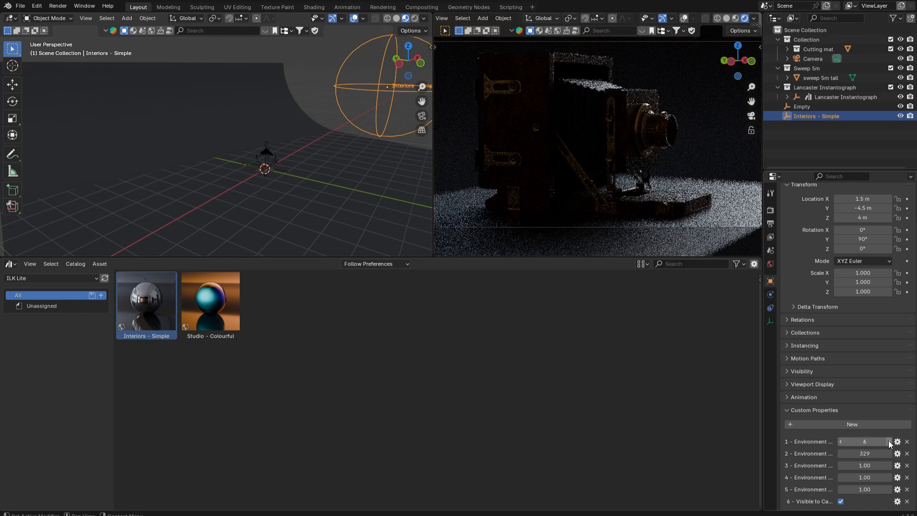
{"action": "left_click_drag", "start_coordinate": [887, 456], "coordinate": [728, 454]}
{"action": "left_click", "coordinate": [890, 443]}
{"action": "left_click", "coordinate": [889, 443]}
{"action": "left_click", "coordinate": [889, 443]}
{"action": "mouse_move", "coordinate": [887, 455]}
{"action": "left_mouse_down"}
{"action": "mouse_move", "coordinate": [916, 454]}
{"action": "mouse_move", "coordinate": [849, 455]}
{"action": "mouse_move", "coordinate": [883, 454]}
{"action": "left_mouse_up"}
{"action": "left_click", "coordinate": [889, 442]}
{"action": "left_click", "coordinate": [890, 442]}
{"action": "left_click", "coordinate": [890, 442]}
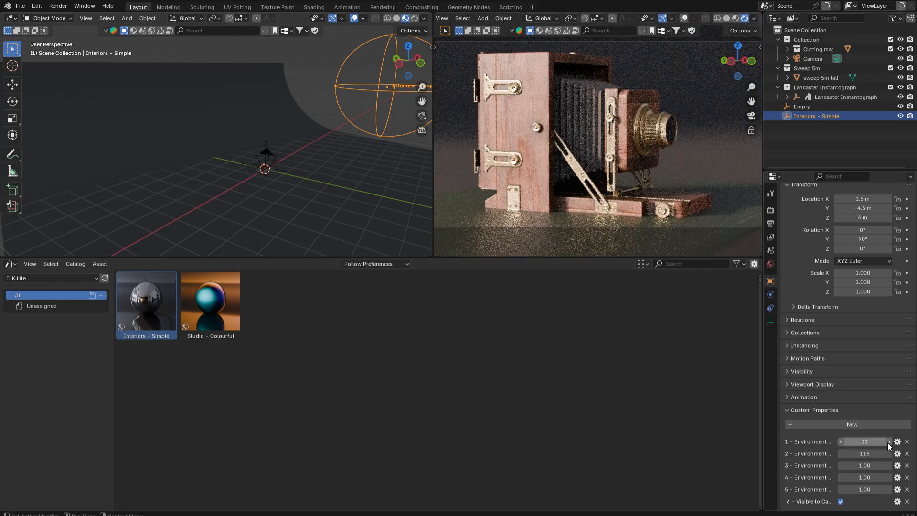
Go through environments up to number 18 and settle the Interiors - Simple empty on environment 9 with a rotation of 14.
{"action": "left_click", "coordinate": [889, 442]}
{"action": "left_click", "coordinate": [889, 443]}
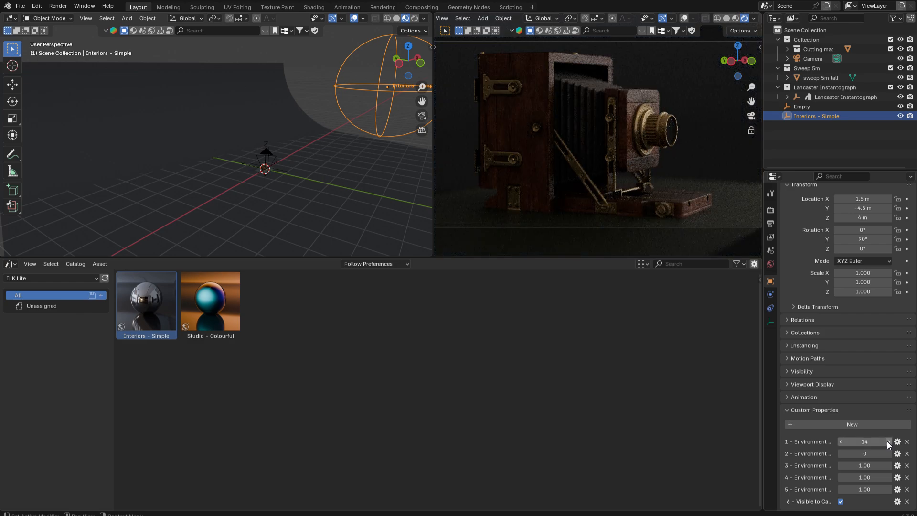
{"action": "left_click", "coordinate": [890, 442]}
{"action": "left_click", "coordinate": [889, 442]}
{"action": "left_click", "coordinate": [890, 442]}
{"action": "left_click", "coordinate": [889, 442]}
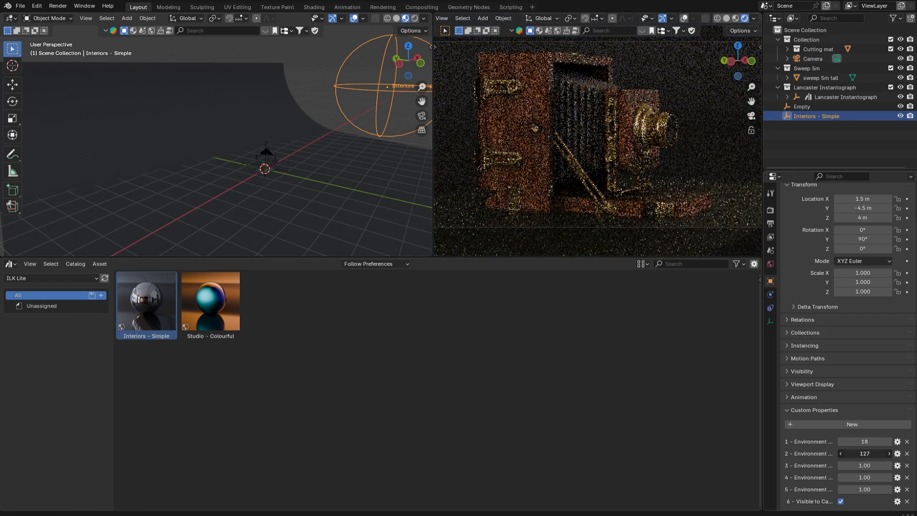
{"action": "mouse_move", "coordinate": [864, 444]}
{"action": "left_mouse_down"}
{"action": "mouse_move", "coordinate": [852, 444]}
{"action": "mouse_move", "coordinate": [872, 454]}
{"action": "left_mouse_up"}
{"action": "key", "text": "BackSpace"}
{"action": "left_click", "coordinate": [889, 443]}
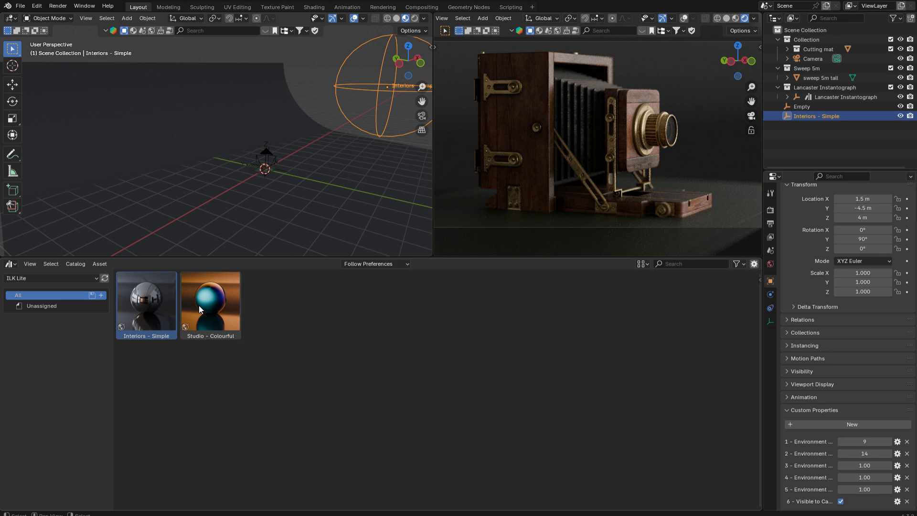
Add the Studio - Colourful lighting asset to the scene and select its empty.
{"action": "left_click_drag", "start_coordinate": [198, 305], "coordinate": [329, 84]}
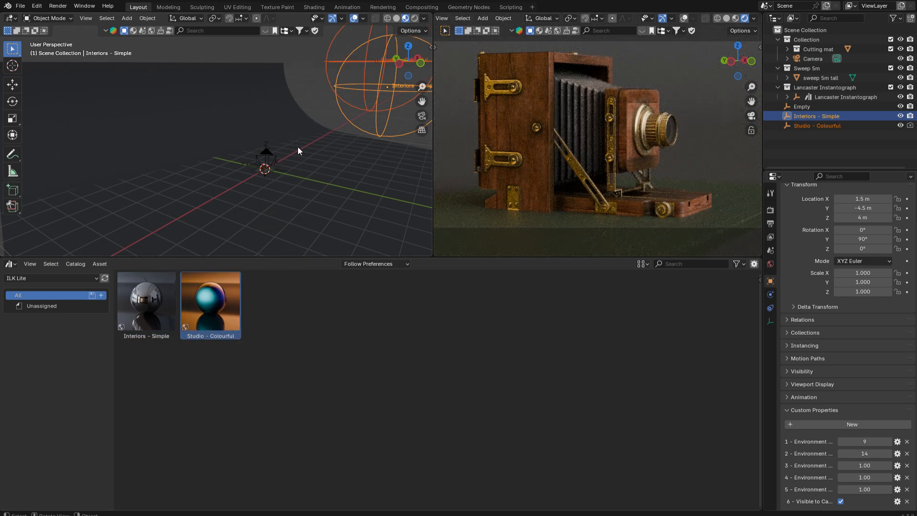
{"action": "left_click", "coordinate": [329, 50]}
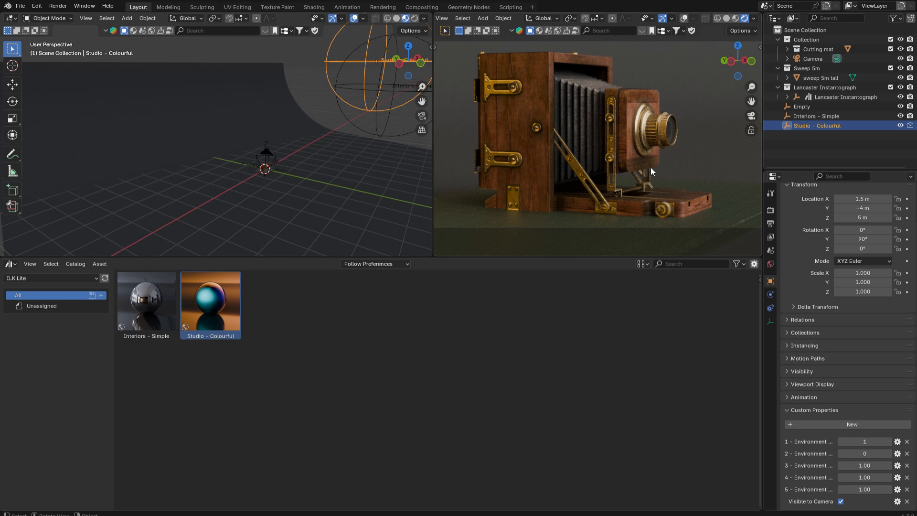
Enable the fake user on both the Interiors - Simple and Studio - Colourful worlds, leaving Studio - Colourful as the scene's world.
{"action": "left_click", "coordinate": [770, 263]}
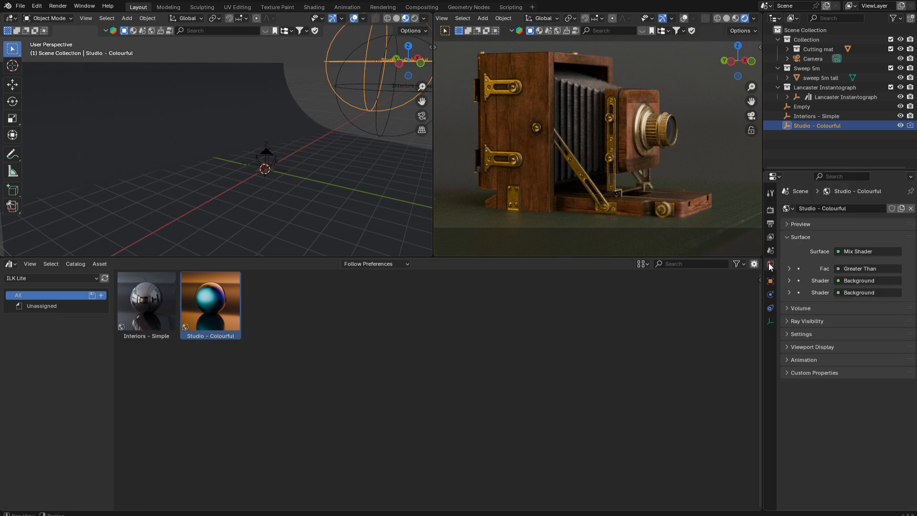
{"action": "left_click", "coordinate": [790, 209]}
{"action": "left_click", "coordinate": [716, 223]}
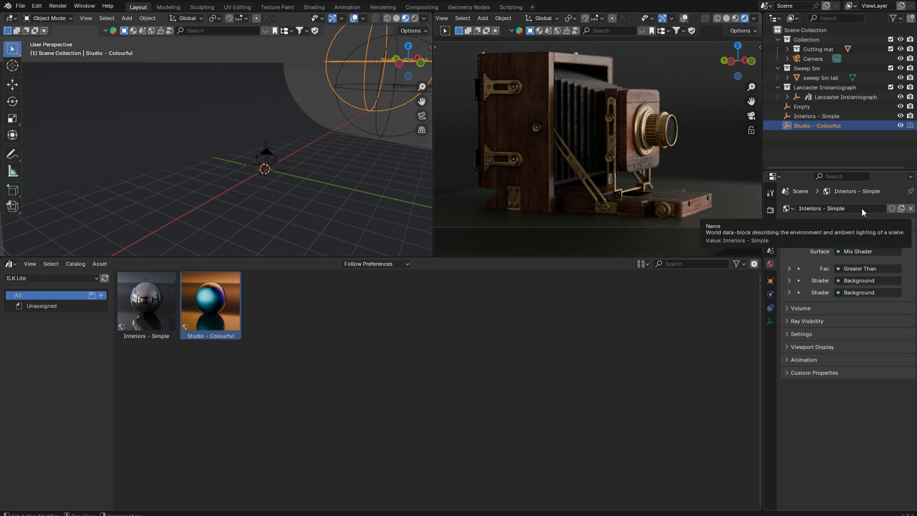
{"action": "left_click", "coordinate": [892, 208]}
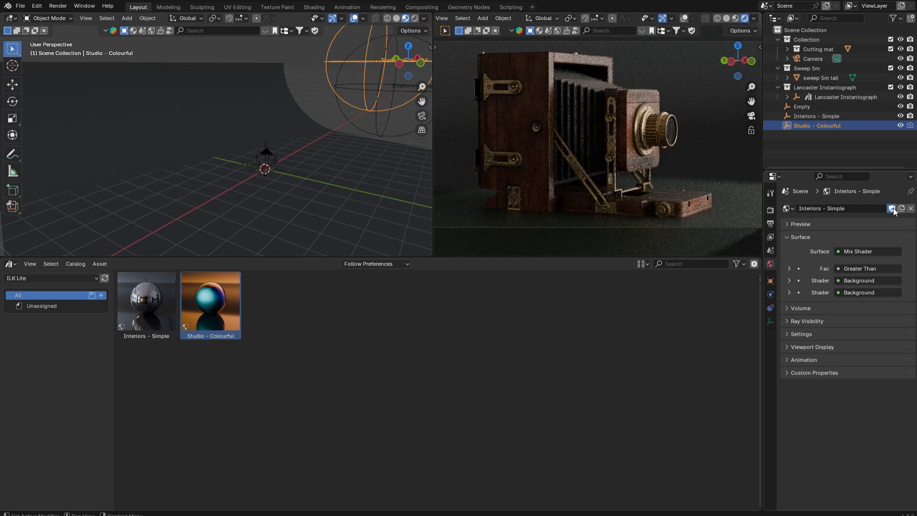
{"action": "left_click", "coordinate": [786, 208]}
{"action": "left_click", "coordinate": [655, 234]}
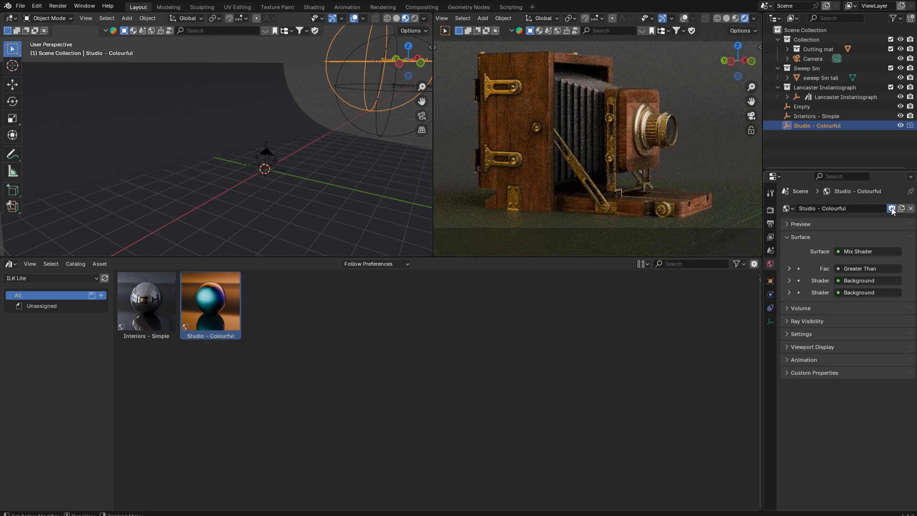
{"action": "left_click", "coordinate": [892, 208]}
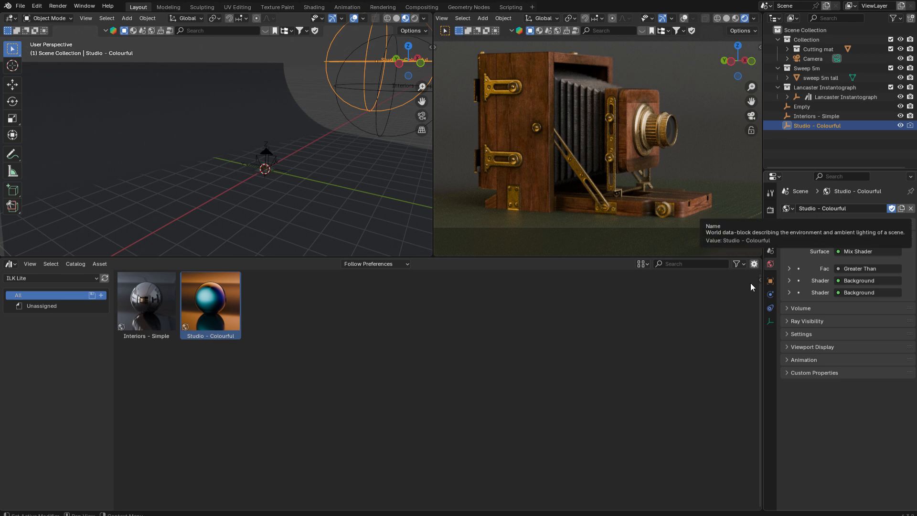
Set the Studio - Colourful empty's environment number to 6 and its Environment Rotation to 120.
{"action": "left_click", "coordinate": [770, 282]}
{"action": "scroll", "coordinate": [805, 348], "scroll_direction": "down", "scroll_amount": 2}
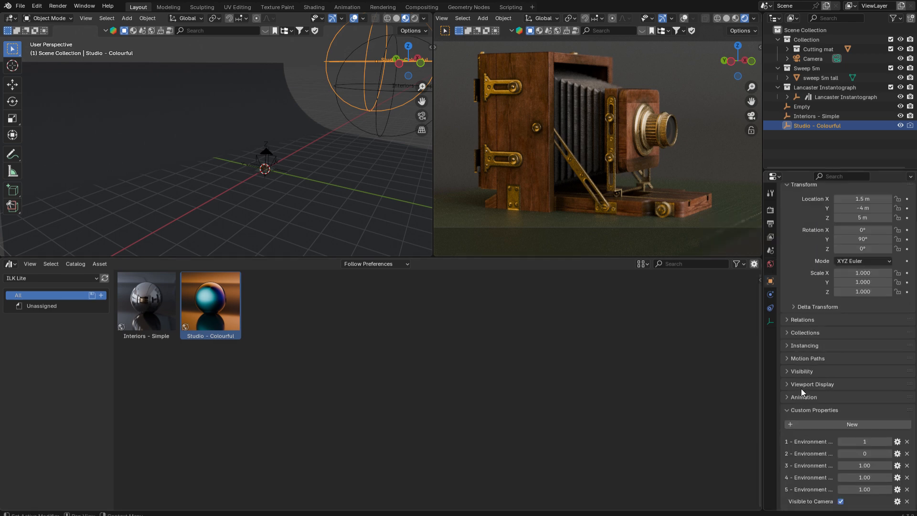
{"action": "left_click", "coordinate": [887, 443]}
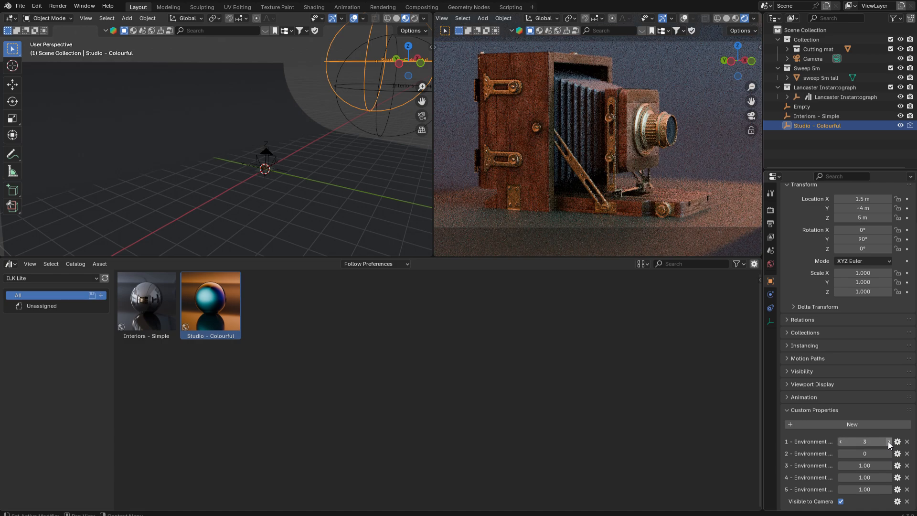
{"action": "left_click", "coordinate": [889, 442]}
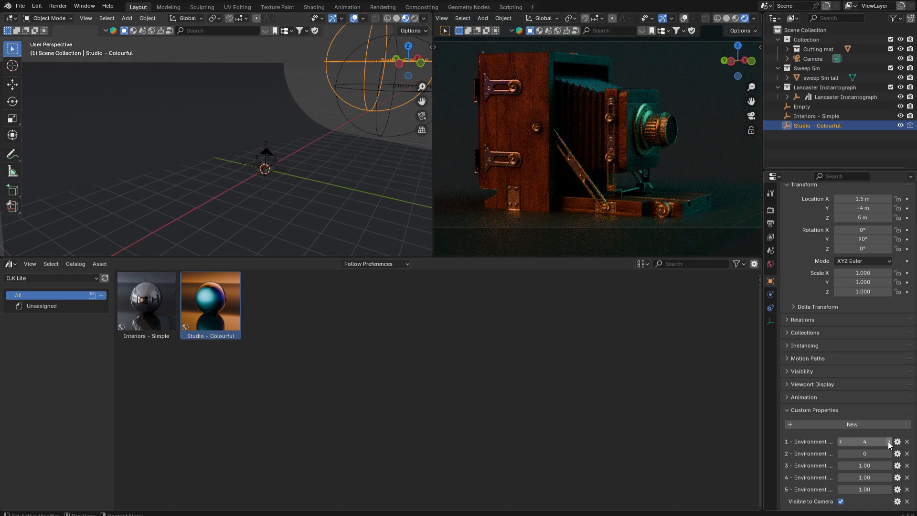
{"action": "left_click", "coordinate": [889, 442]}
{"action": "left_click", "coordinate": [889, 441]}
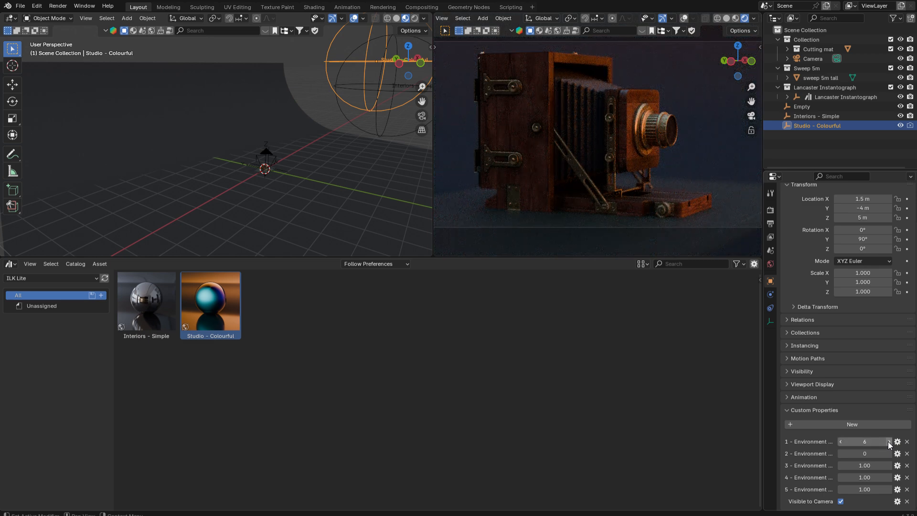
{"action": "left_click_drag", "start_coordinate": [859, 453], "coordinate": [916, 453]}
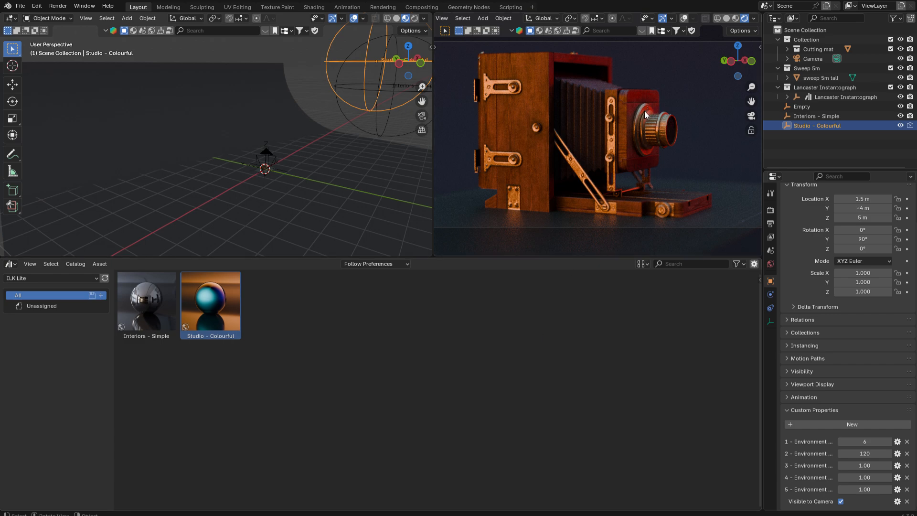
Go through more Studio - Colourful environments and settle on environment 15 with an Environment Rotation of 179.
{"action": "left_click", "coordinate": [889, 443]}
{"action": "left_click", "coordinate": [889, 443]}
{"action": "mouse_move", "coordinate": [879, 454]}
{"action": "left_mouse_down"}
{"action": "mouse_move", "coordinate": [850, 454]}
{"action": "mouse_move", "coordinate": [898, 454]}
{"action": "mouse_move", "coordinate": [850, 454]}
{"action": "mouse_move", "coordinate": [890, 451]}
{"action": "mouse_move", "coordinate": [852, 453]}
{"action": "mouse_move", "coordinate": [853, 442]}
{"action": "mouse_move", "coordinate": [889, 454]}
{"action": "mouse_move", "coordinate": [874, 455]}
{"action": "left_mouse_up"}
{"action": "left_click", "coordinate": [889, 443]}
{"action": "left_click", "coordinate": [889, 443]}
{"action": "left_click", "coordinate": [890, 443]}
{"action": "left_click", "coordinate": [890, 443]}
{"action": "left_click", "coordinate": [890, 443]}
{"action": "left_click", "coordinate": [889, 443]}
{"action": "left_click", "coordinate": [889, 443]}
{"action": "left_click", "coordinate": [890, 443]}
{"action": "left_click", "coordinate": [890, 443]}
{"action": "left_click", "coordinate": [889, 443]}
{"action": "left_click", "coordinate": [889, 443]}
{"action": "left_click", "coordinate": [889, 443]}
{"action": "left_click", "coordinate": [890, 442]}
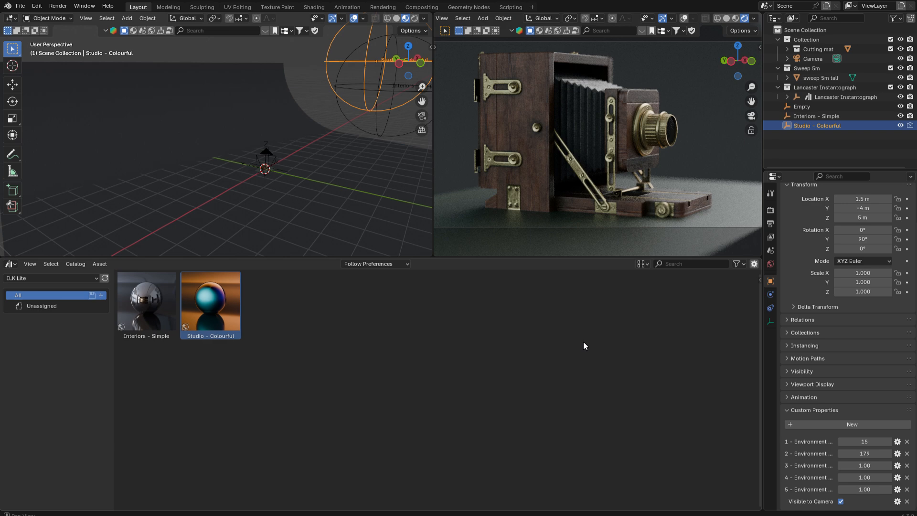
Switch the scene's world to Interiors - Simple and back to Studio - Colourful to compare the lighting.
{"action": "left_click", "coordinate": [770, 264]}
{"action": "left_click", "coordinate": [787, 208]}
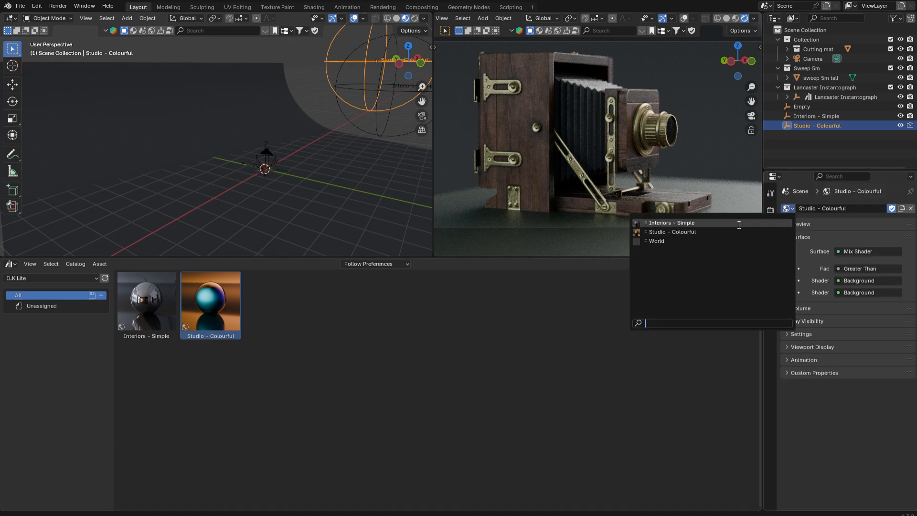
{"action": "left_click", "coordinate": [739, 223]}
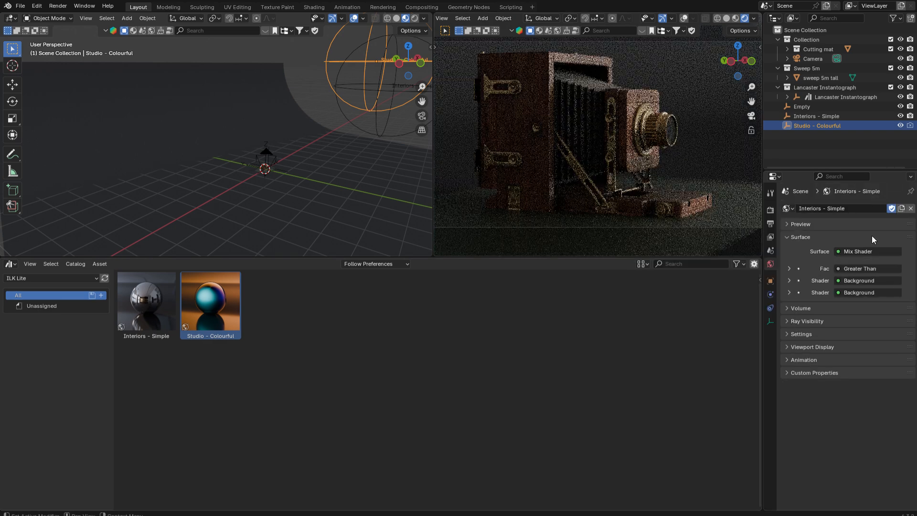
{"action": "left_click", "coordinate": [795, 210]}
{"action": "left_click", "coordinate": [735, 231]}
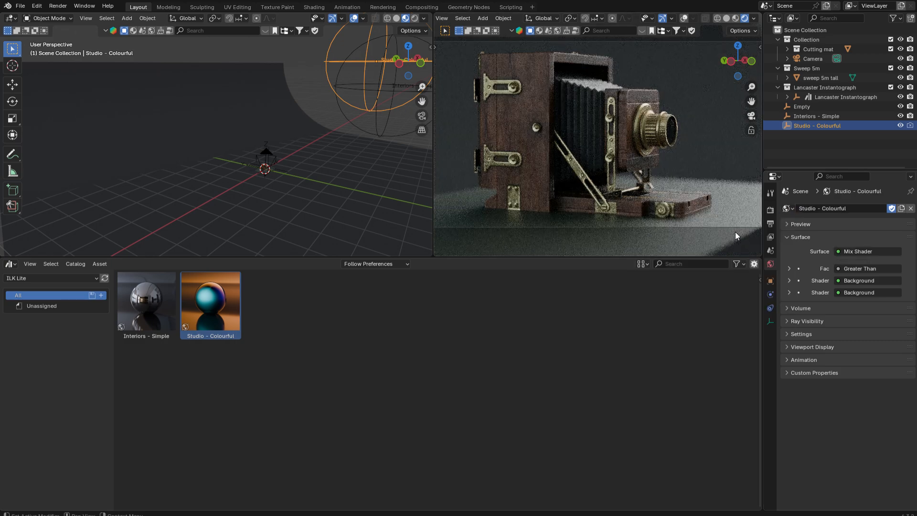
Set the scene's world to Interiors - Simple and render the image.
{"action": "left_click", "coordinate": [787, 208]}
{"action": "left_click", "coordinate": [669, 224]}
{"action": "left_click", "coordinate": [58, 6]}
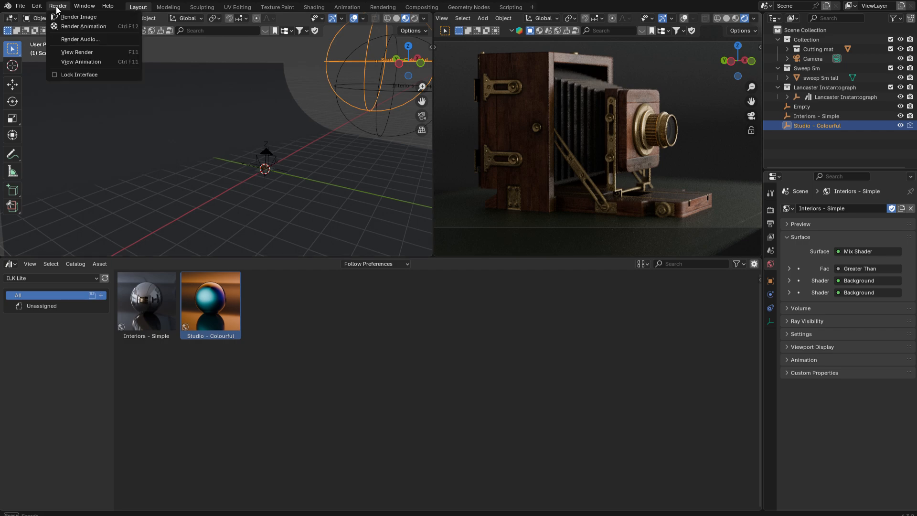
{"action": "left_click", "coordinate": [76, 18]}
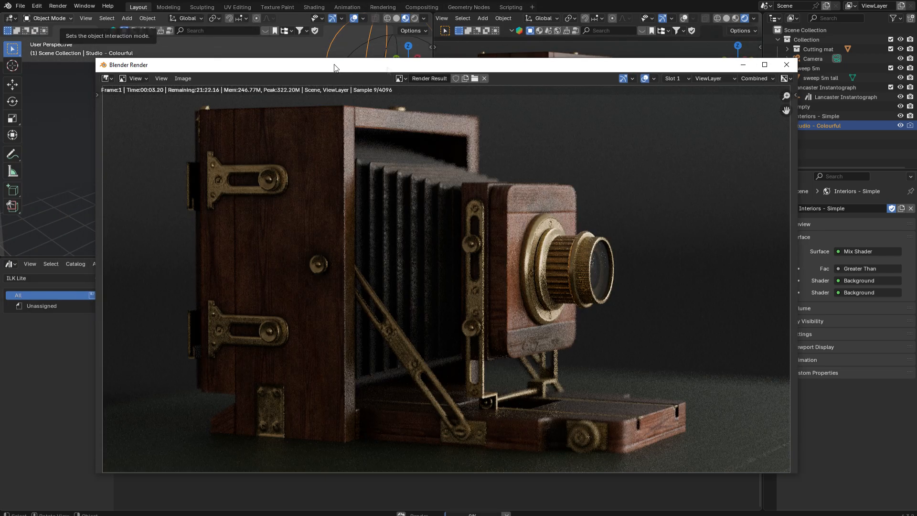